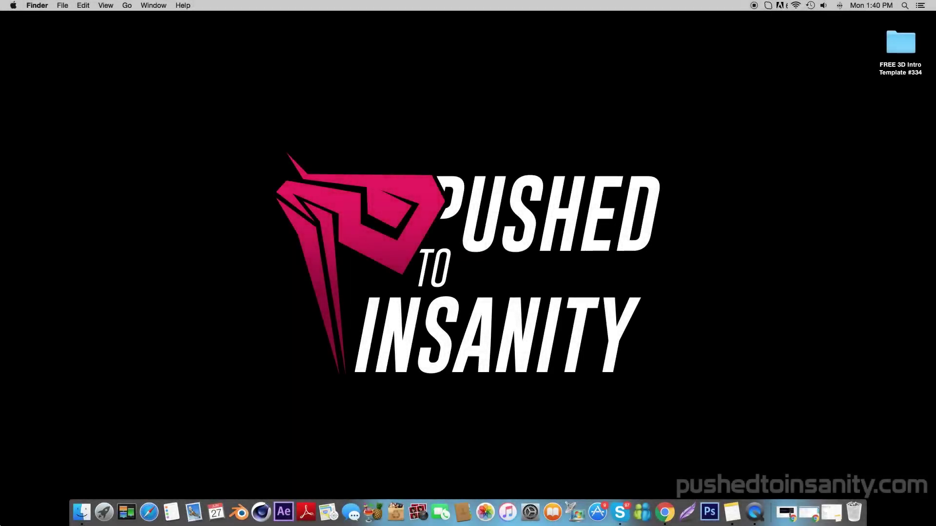
- Install the strasua.ttf font from the template's Font folder through Font Book
double_click(905, 38)
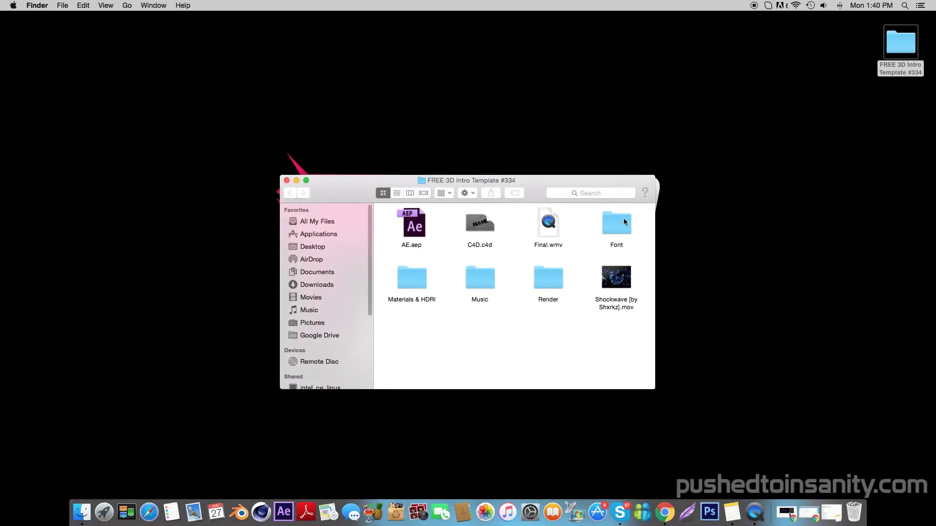
double_click(615, 224)
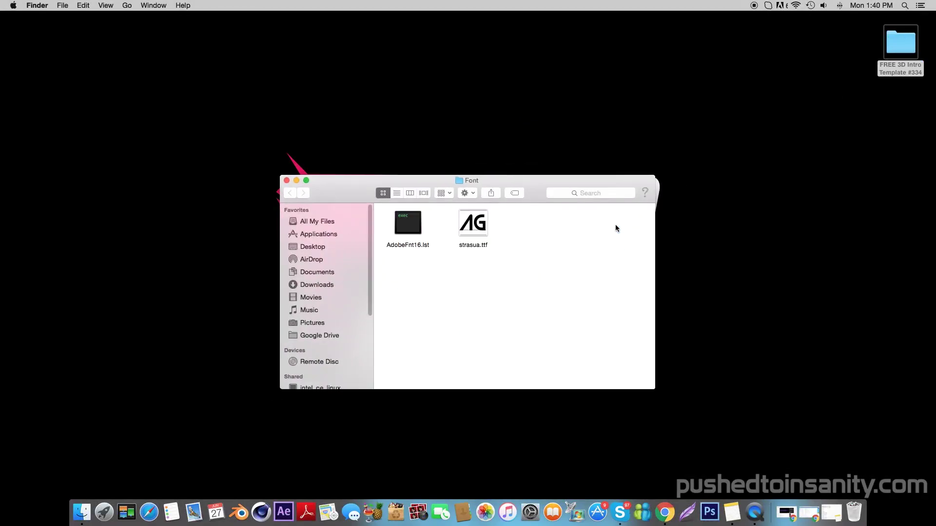
click(472, 233)
double_click(472, 233)
click(431, 218)
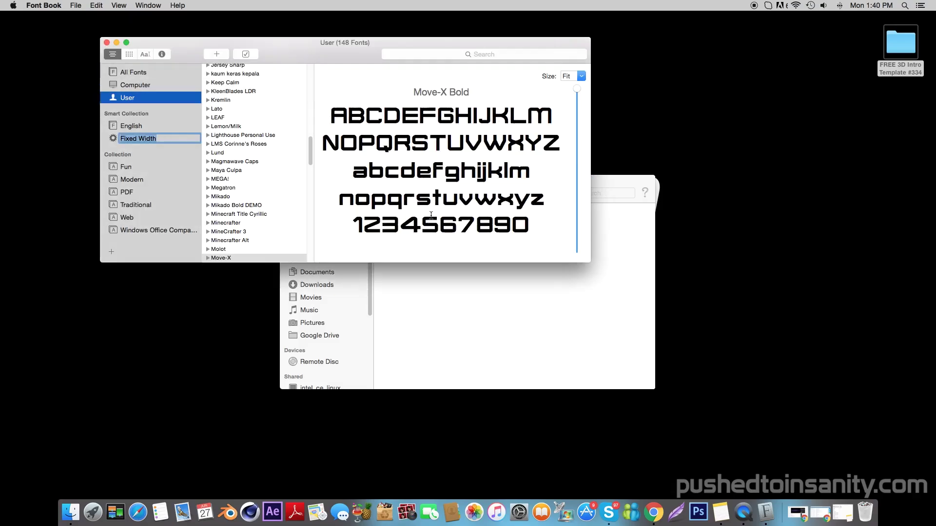
click(107, 42)
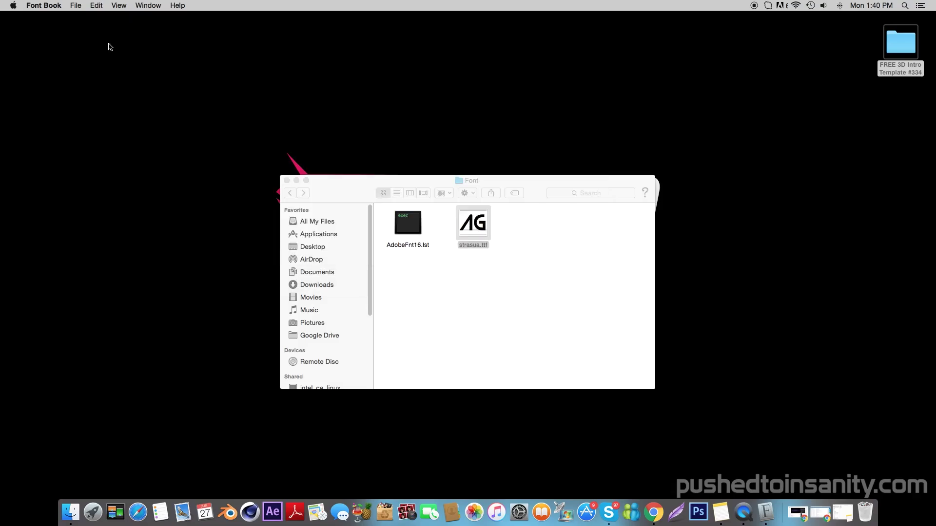
- Launch the template's C4D.c4d project in Cinema 4D and minimize the Finder window
click(287, 193)
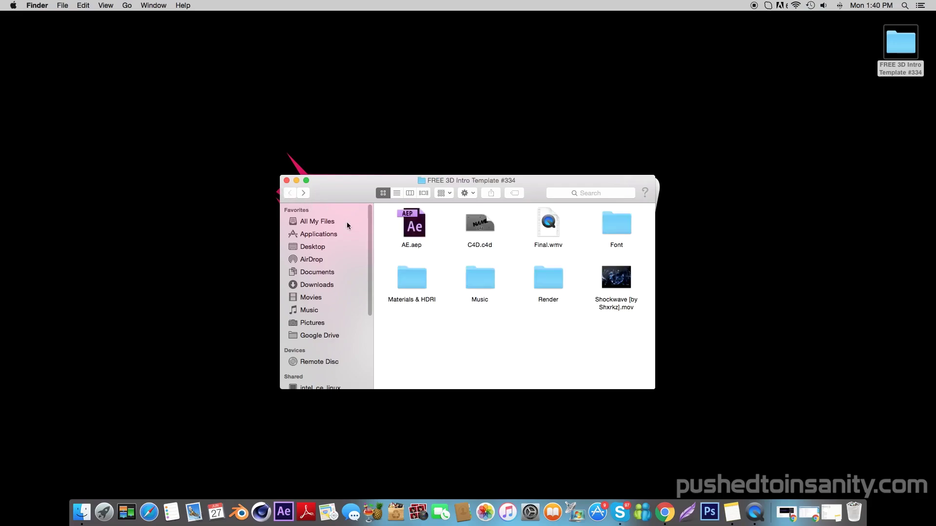
click(480, 227)
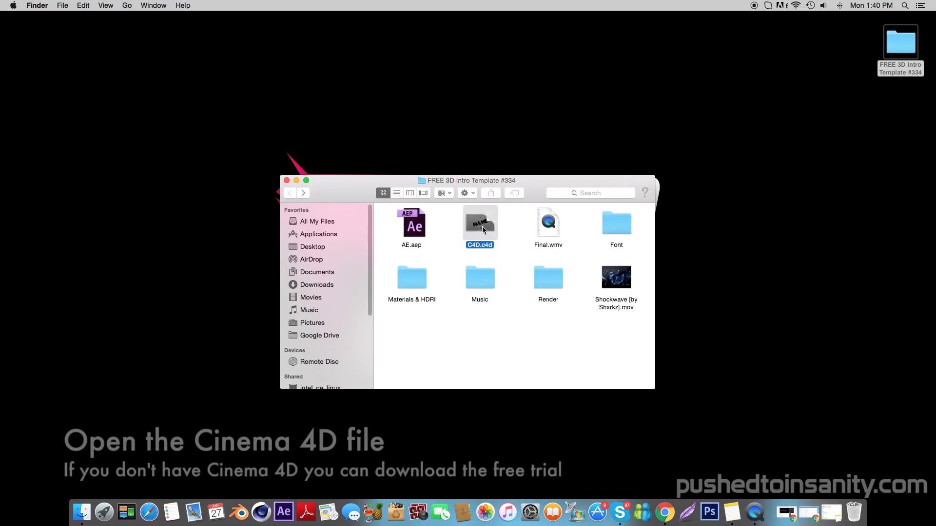
double_click(482, 228)
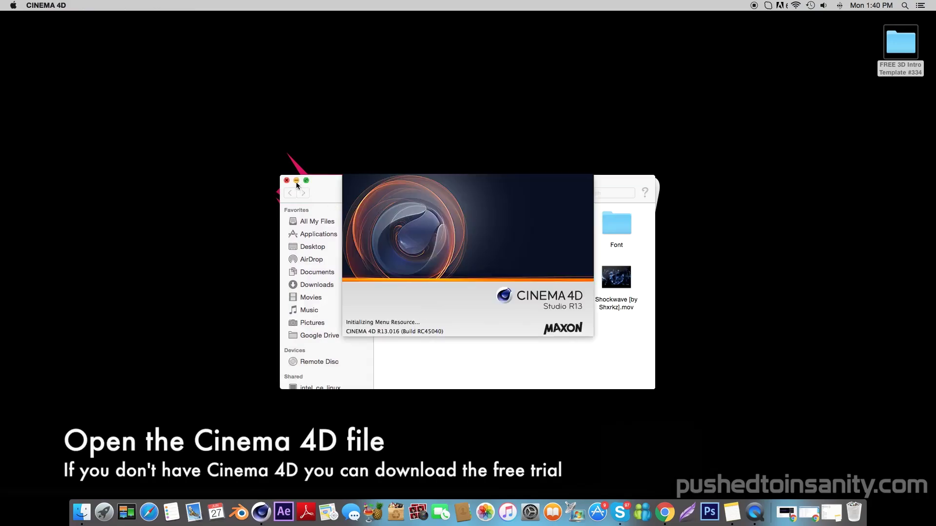
click(296, 180)
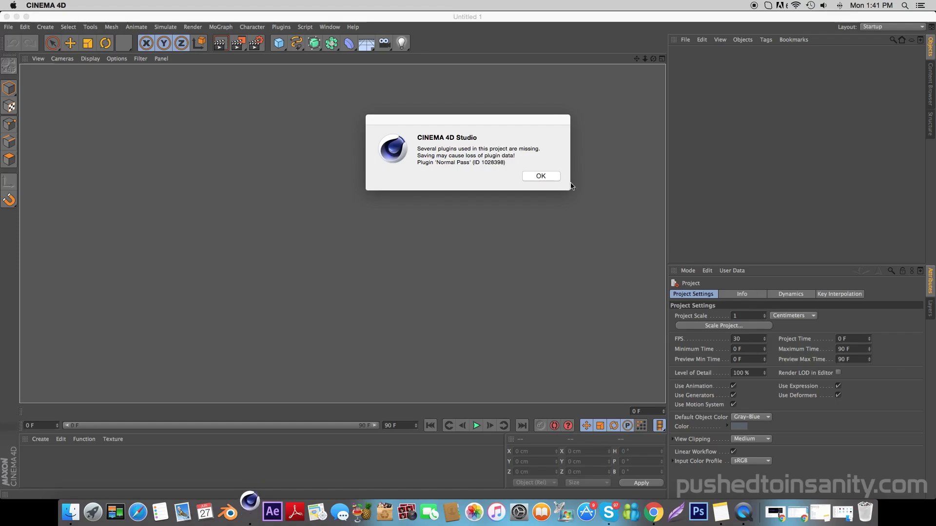
- Dismiss the missing-plugins warning and the swag.jpg texture error in Cinema 4D
click(540, 175)
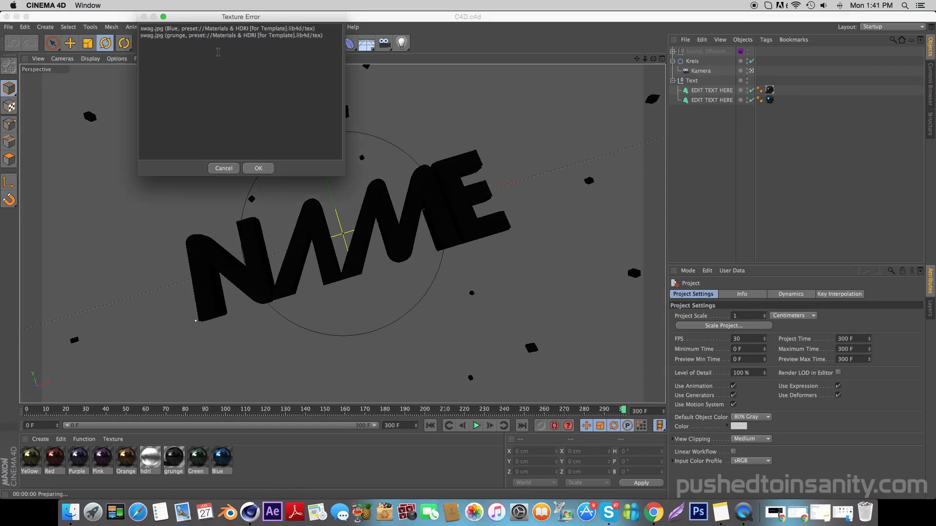
drag(308, 35, 176, 25)
click(192, 70)
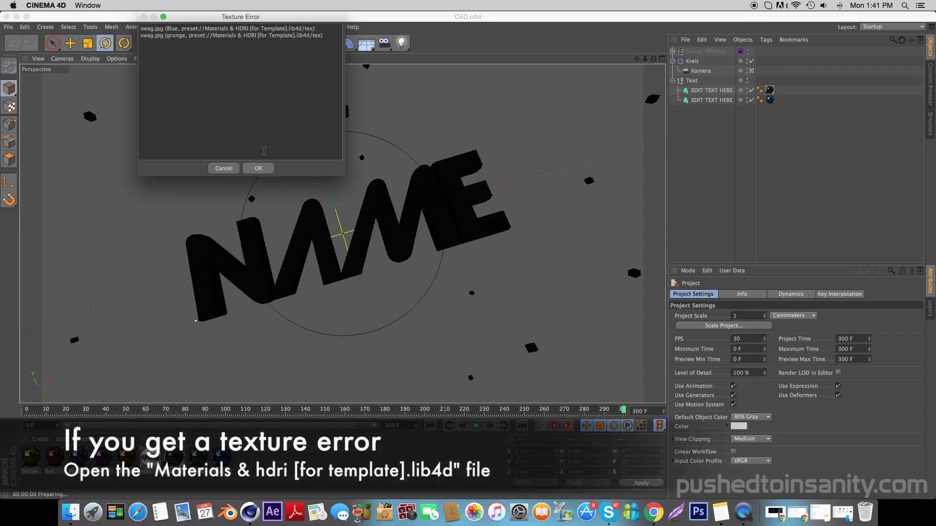
click(260, 169)
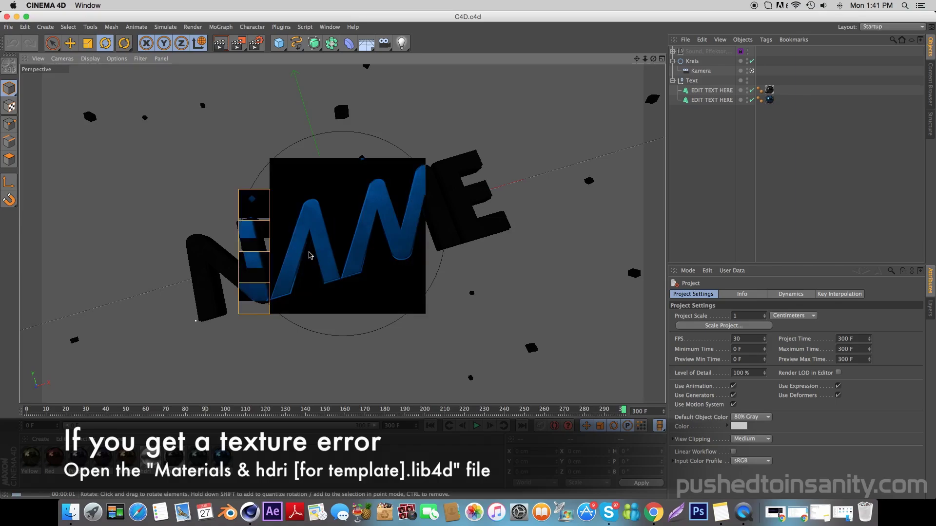
- Load the lib4d library from the template's Materials & HDRI folder
click(72, 510)
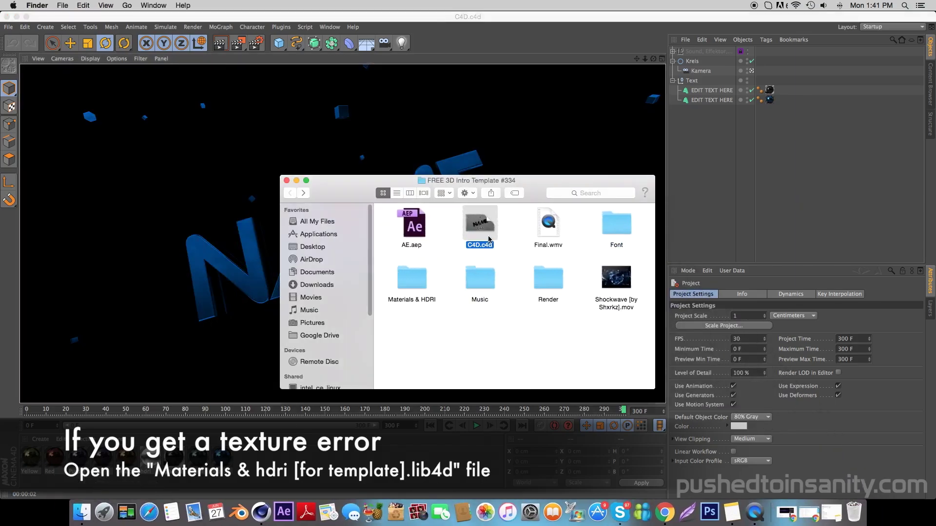
click(480, 256)
double_click(407, 284)
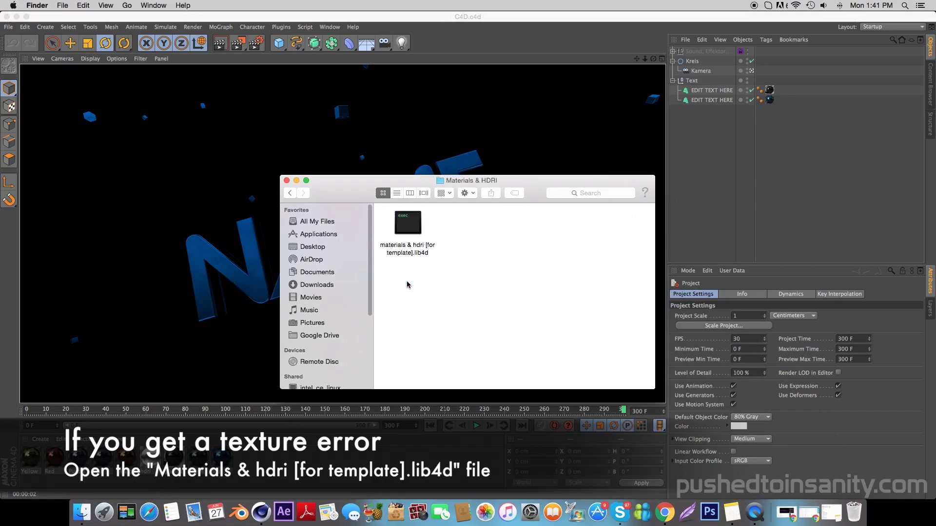
double_click(413, 229)
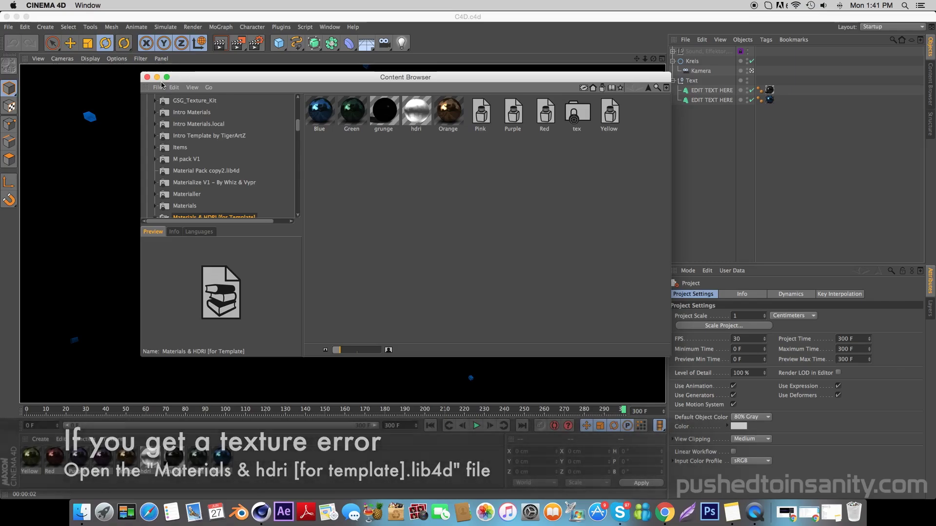
- Close the Content Browser and render a preview of the NAME title at frame 198
click(147, 77)
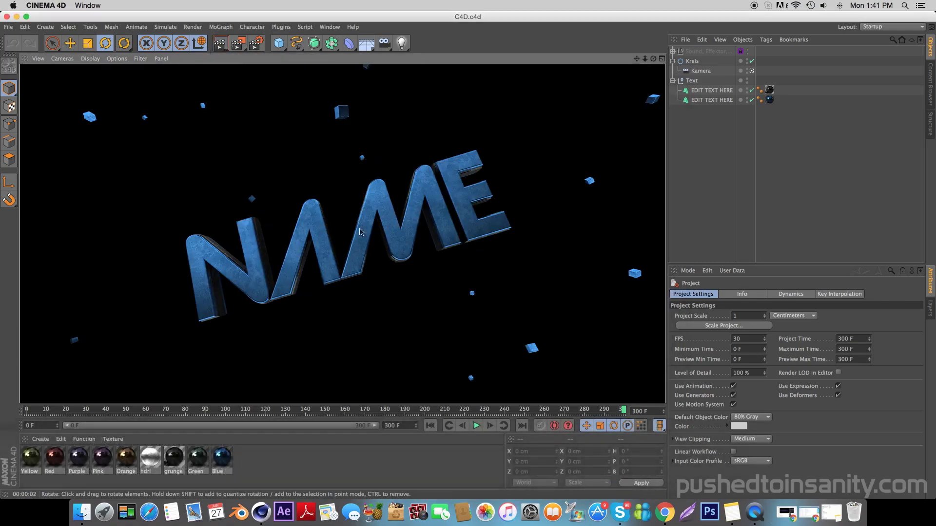
click(144, 415)
drag(66, 413, 421, 411)
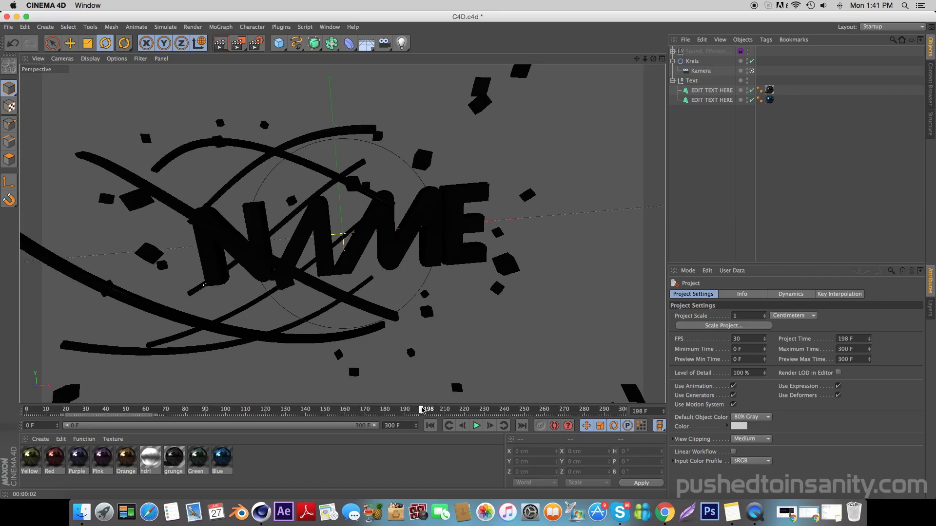
key(ctrl+r)
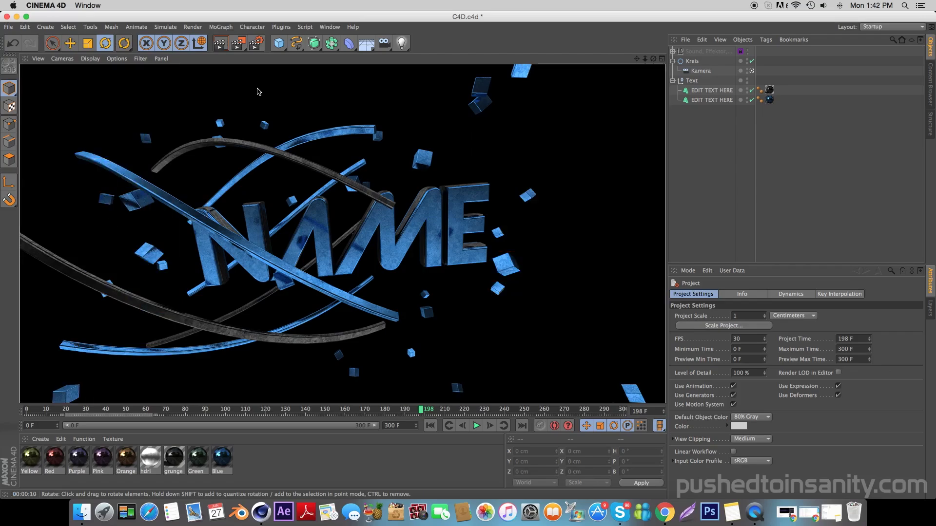
- Replace NAME with INSANITY in both EDIT TEXT HERE objects and preview-render the new title
click(707, 100)
shift+click(707, 91)
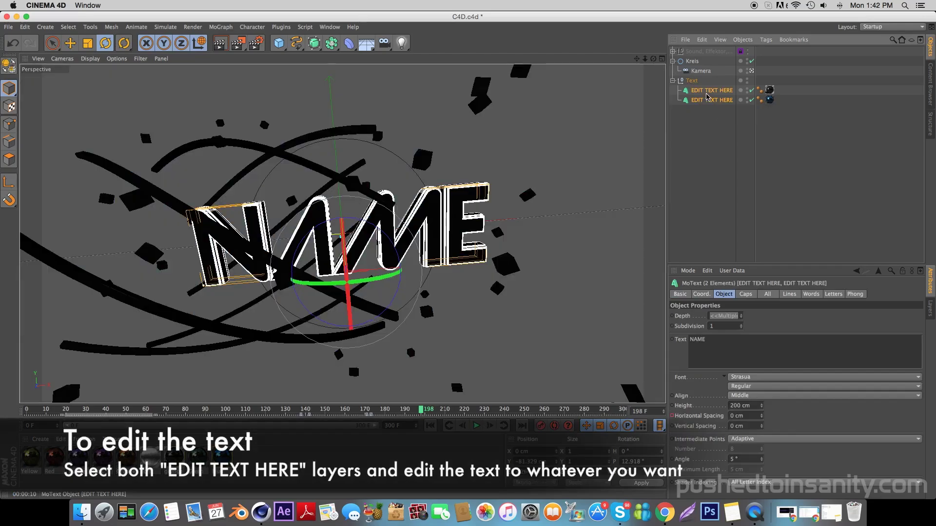
double_click(741, 339)
text(INSANITY)
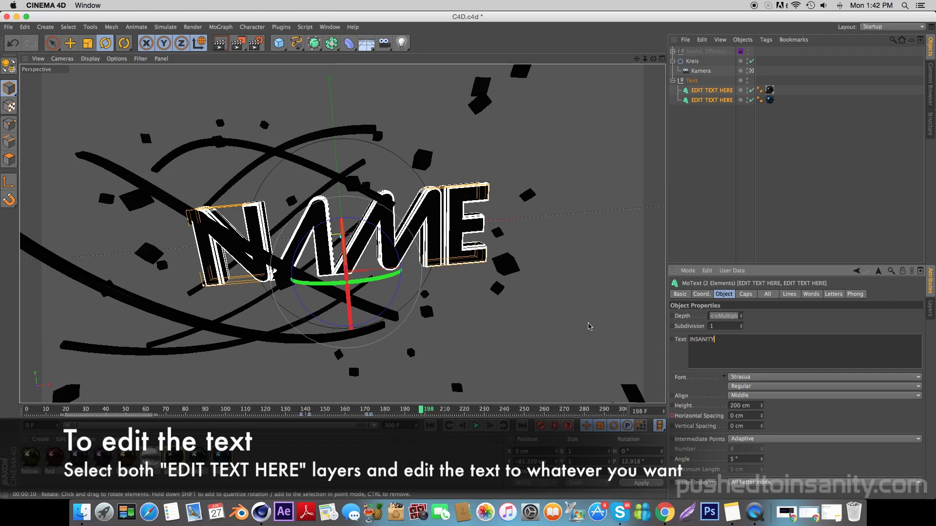
click(590, 327)
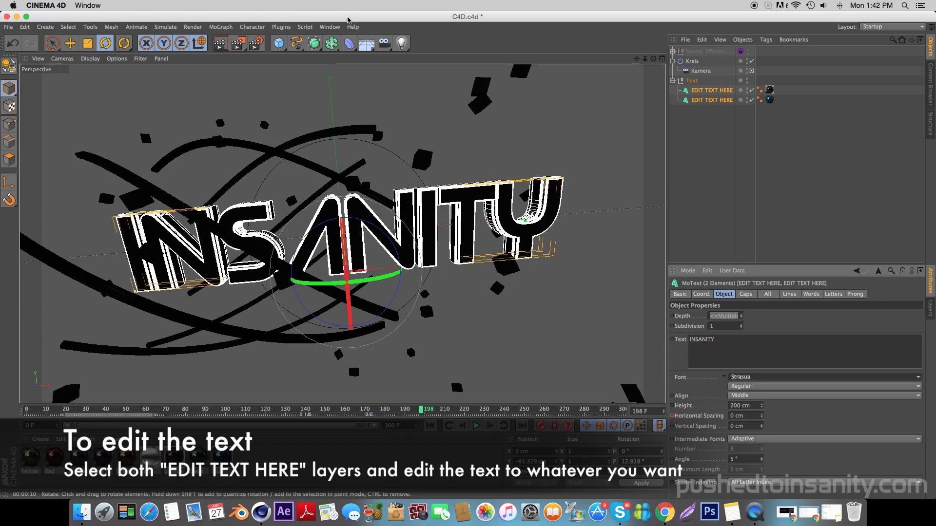
click(217, 46)
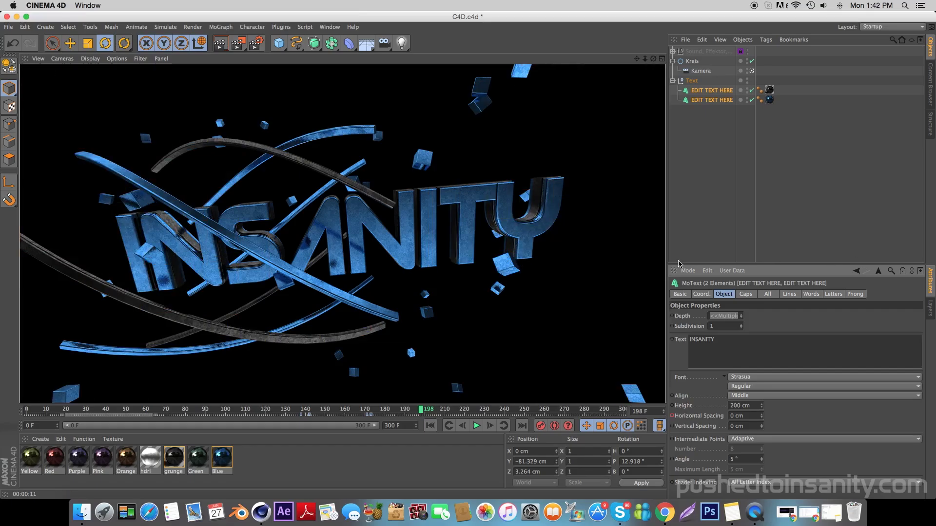
mouse_move(422, 411)
mouse_down()
mouse_move(112, 411)
mouse_move(407, 400)
mouse_up()
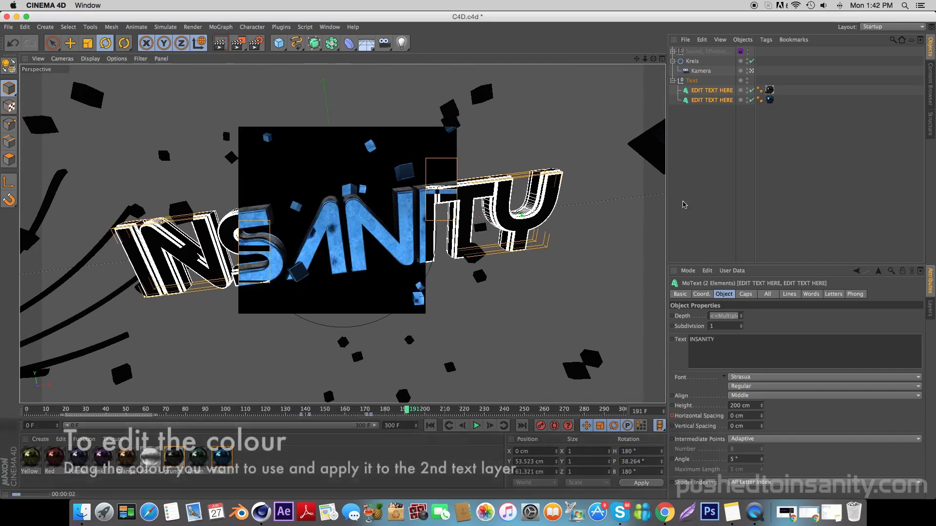
- Apply the Red, then the Yellow material to the second text object, preview-rendering each
click(700, 191)
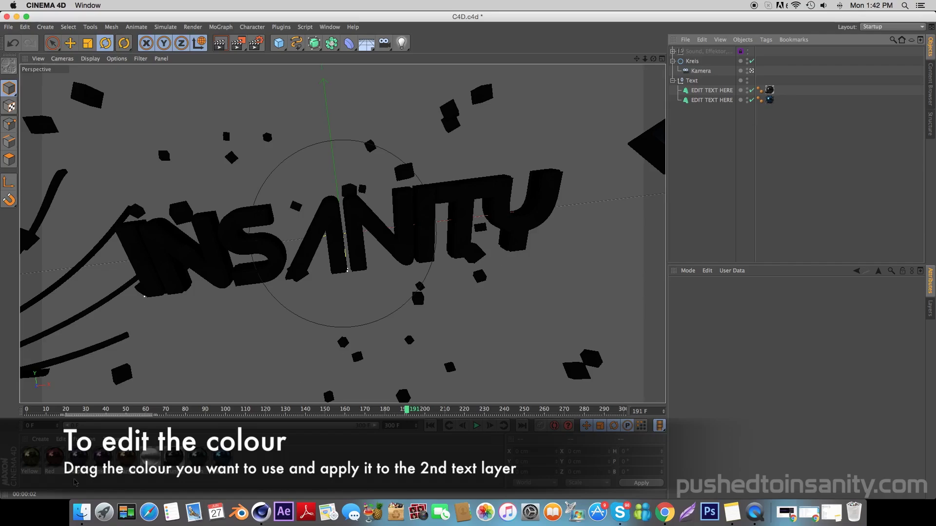
drag(55, 463, 591, 239)
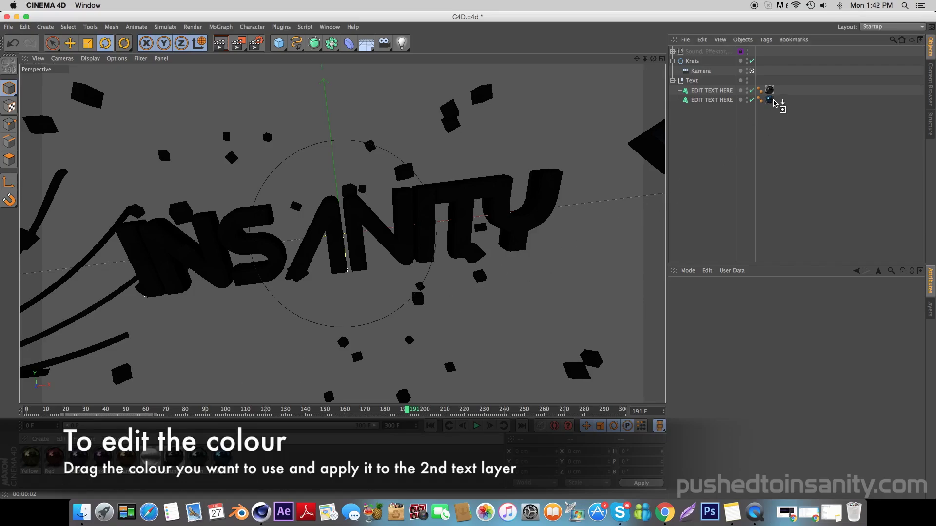
drag(775, 103, 771, 100)
click(219, 43)
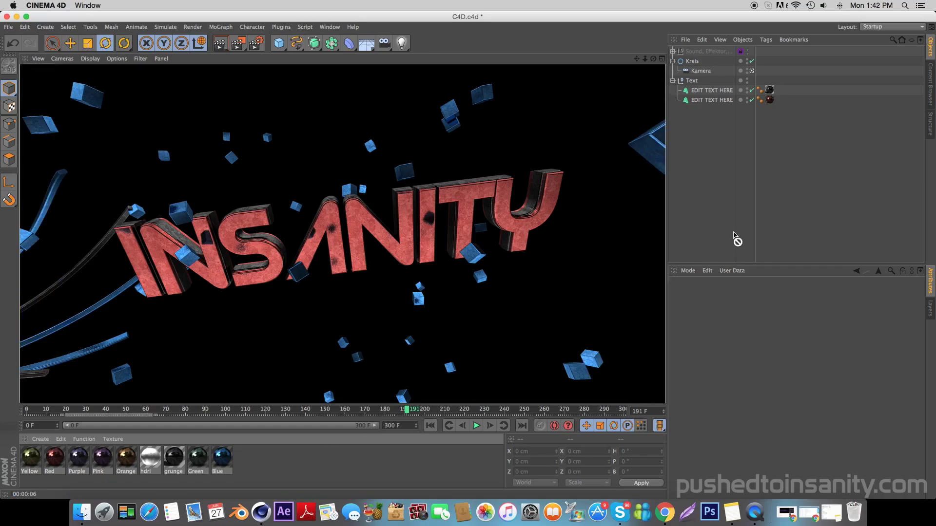
drag(769, 99, 770, 100)
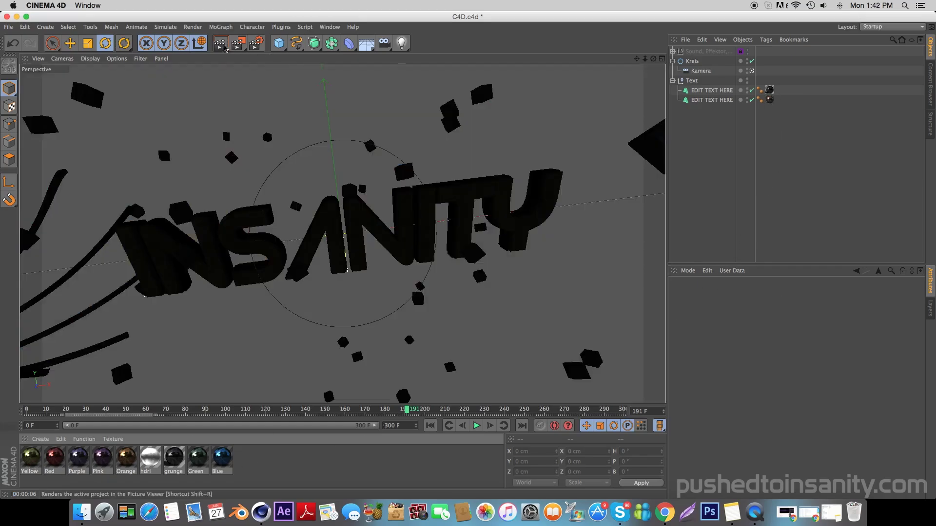
key(ctrl+r)
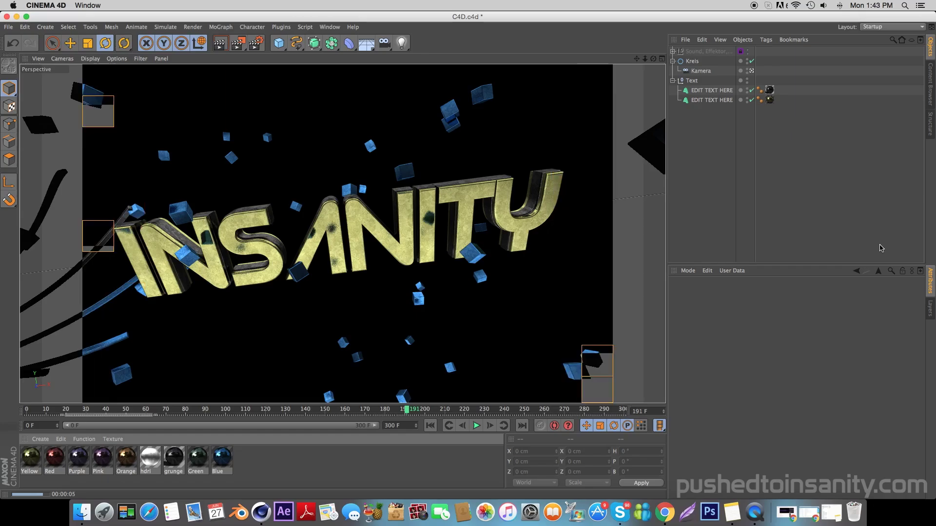
click(854, 241)
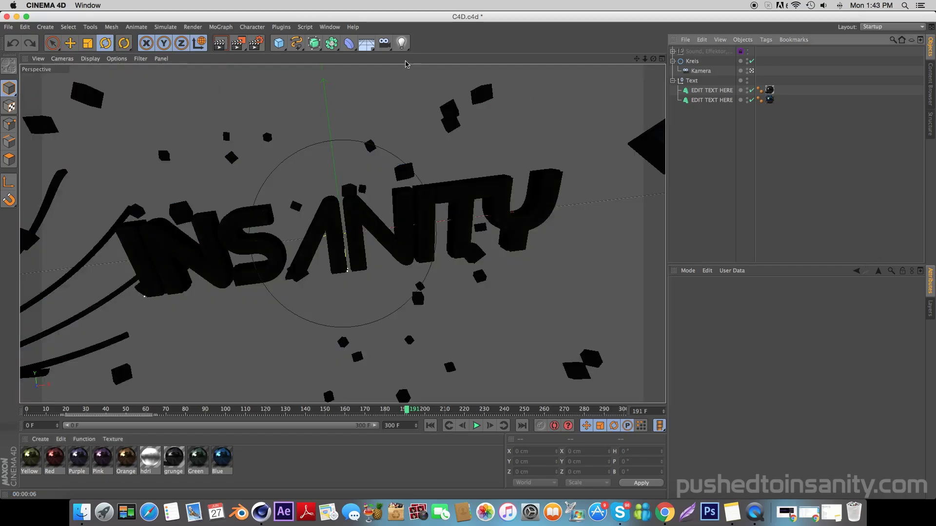
- Set the render output file to 'intro' inside a new Desktop folder named render1
click(256, 43)
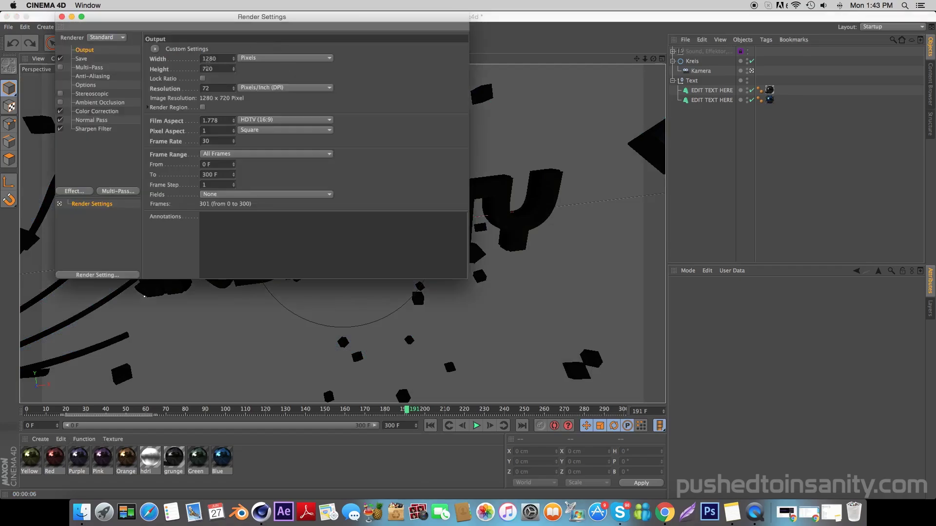
click(112, 70)
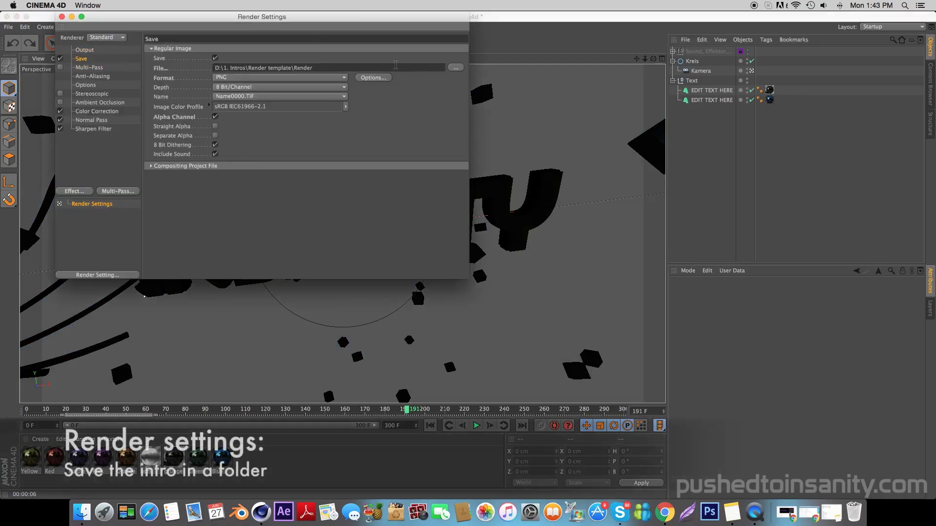
click(457, 69)
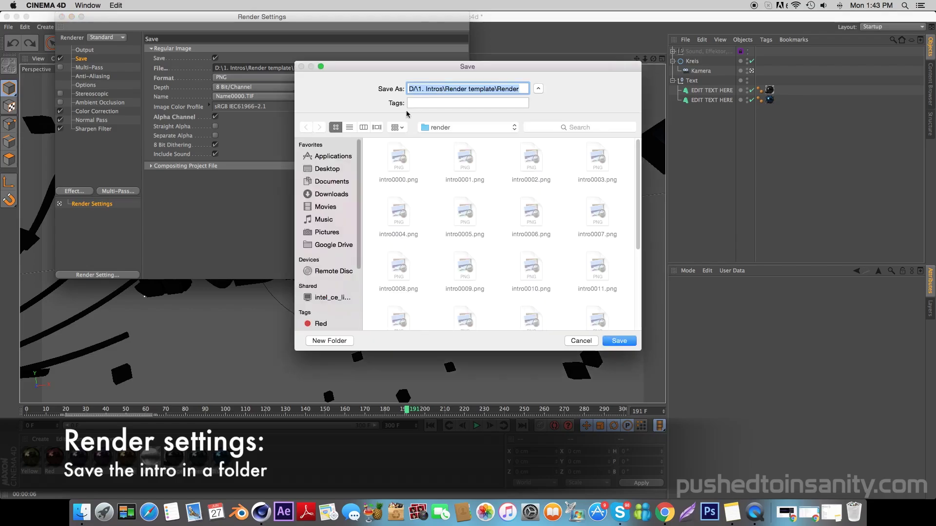
click(327, 168)
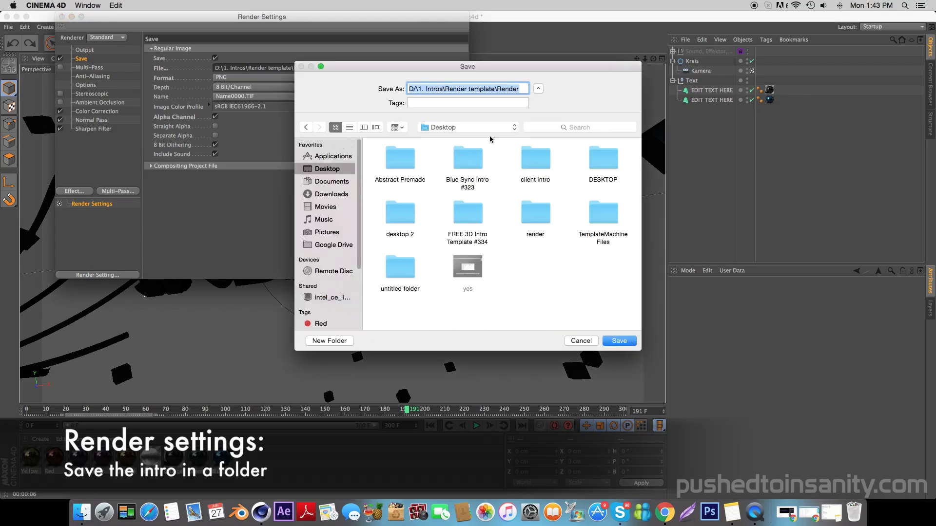
click(331, 343)
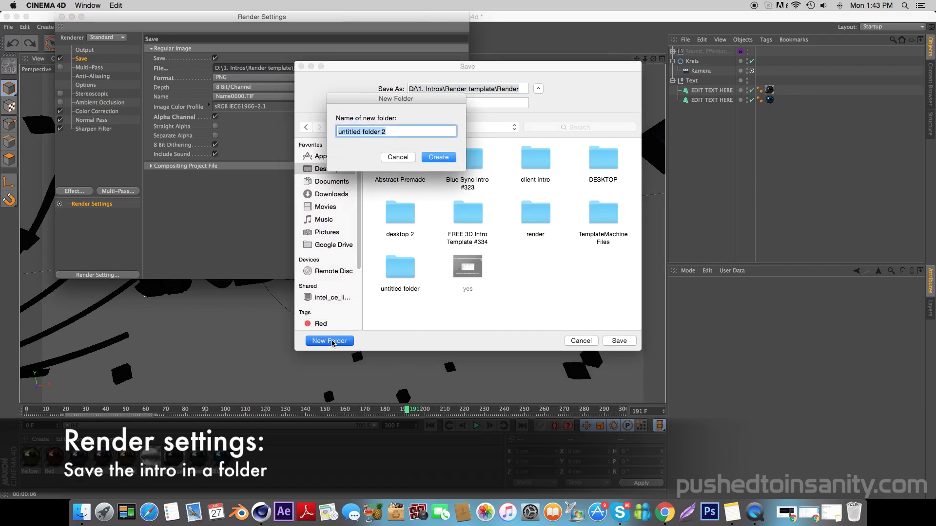
text(render)
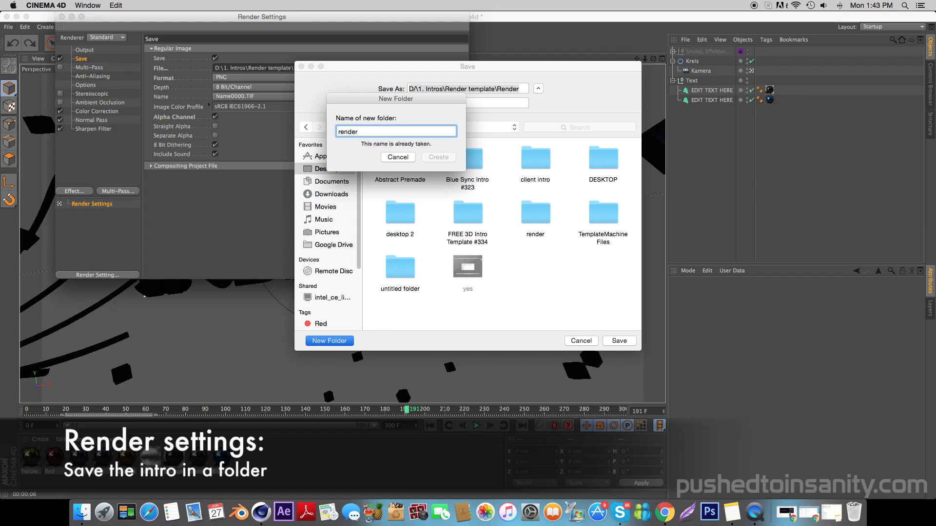
text(1)
key(Return)
text(intro)
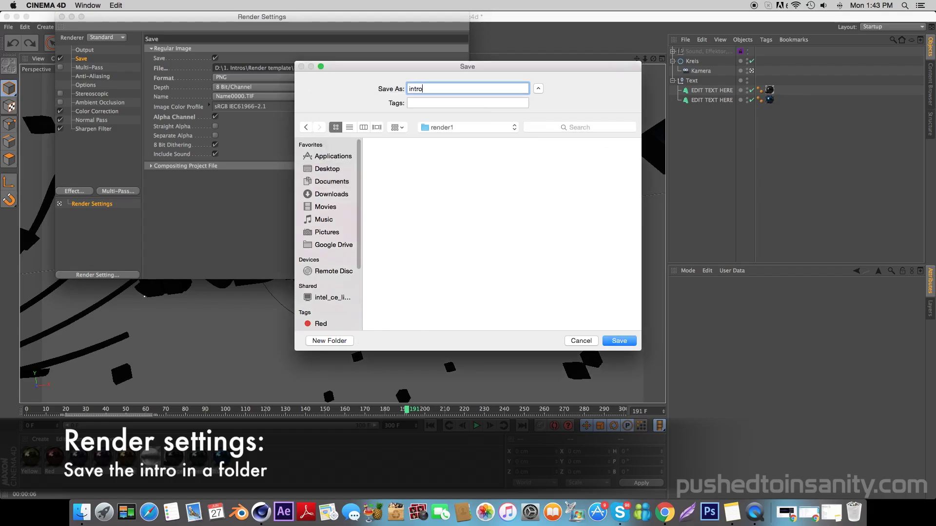
key(Return)
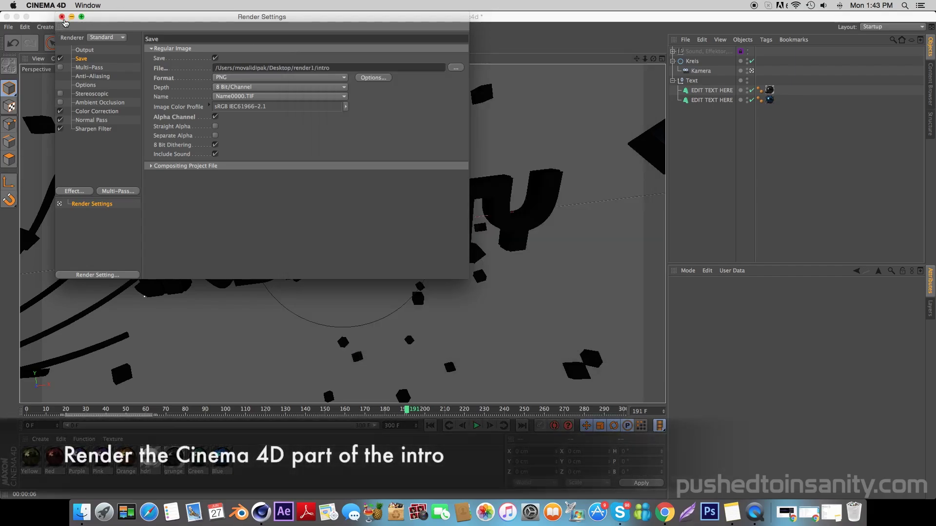
click(62, 17)
- Render the full intro animation to the Picture Viewer as 1280x720 PNG frames
click(243, 45)
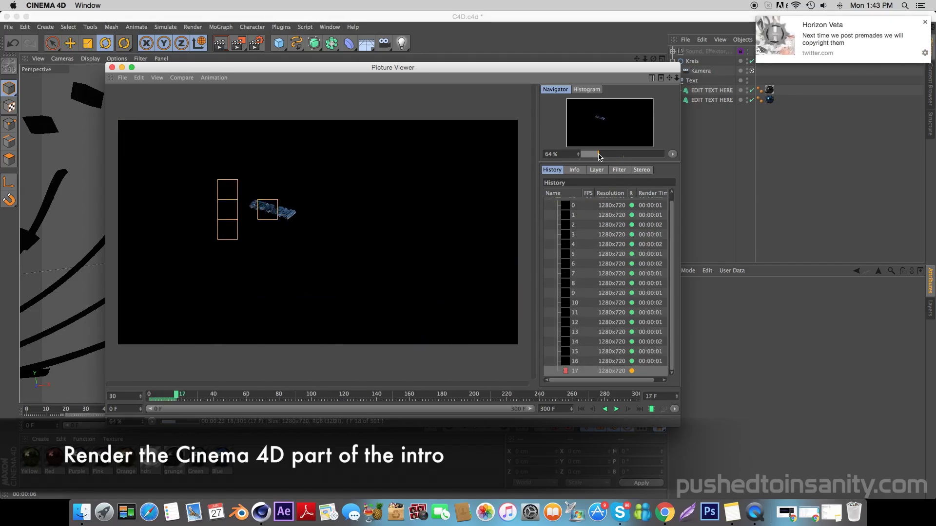
click(112, 67)
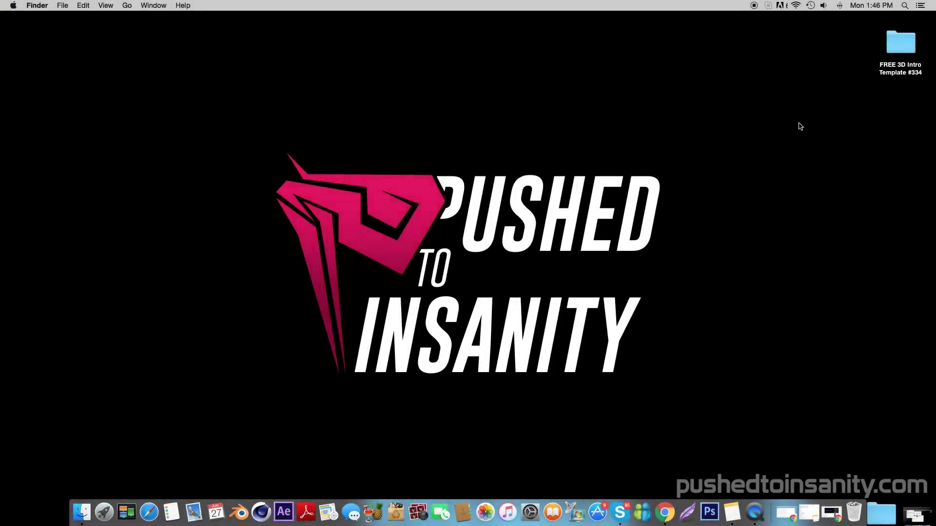
- Open AE.aep from the FREE 3D Intro Template #334 folder and minimize the folder window
double_click(891, 60)
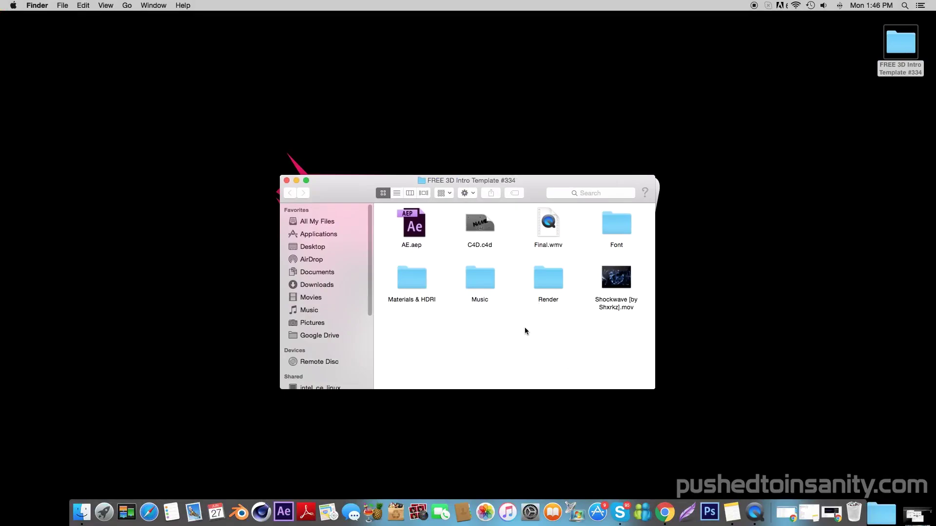
double_click(413, 233)
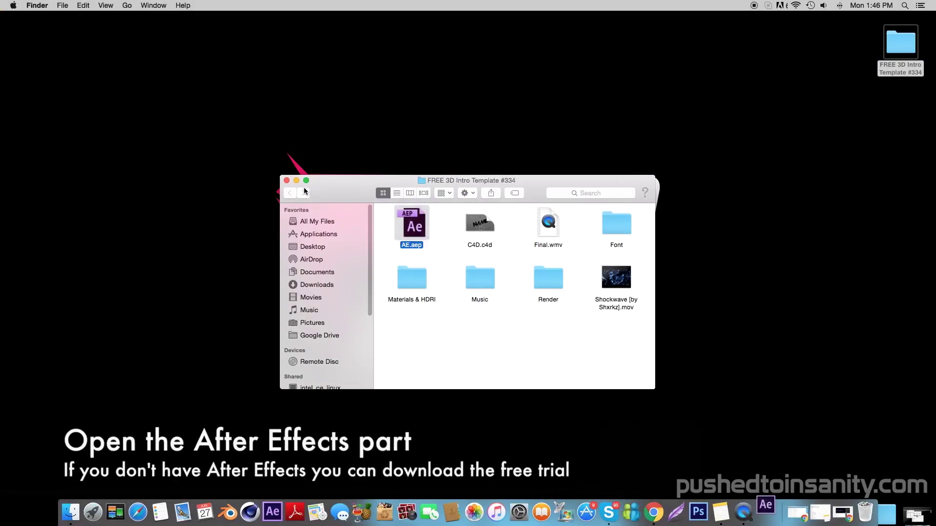
key(super+m)
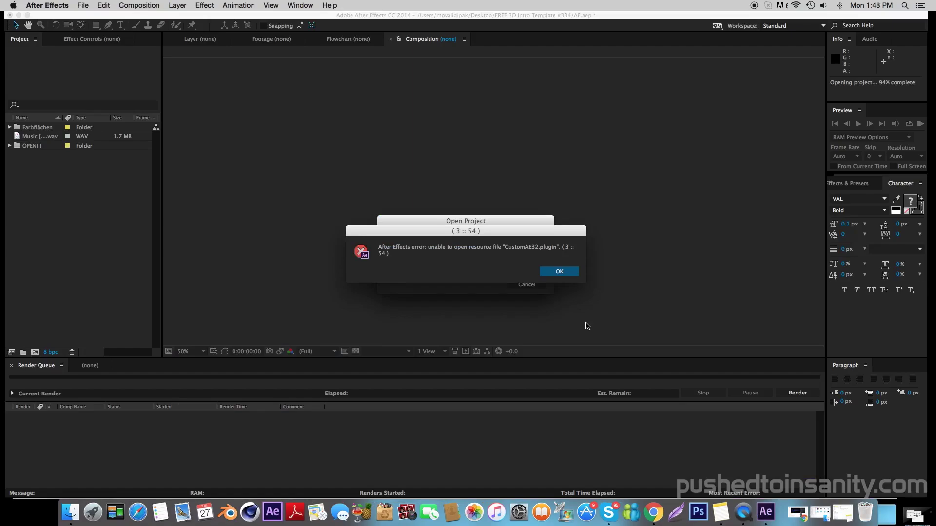
- Dismiss the plugin error, missing-file and GPU ray-tracing warnings in After Effects
click(562, 271)
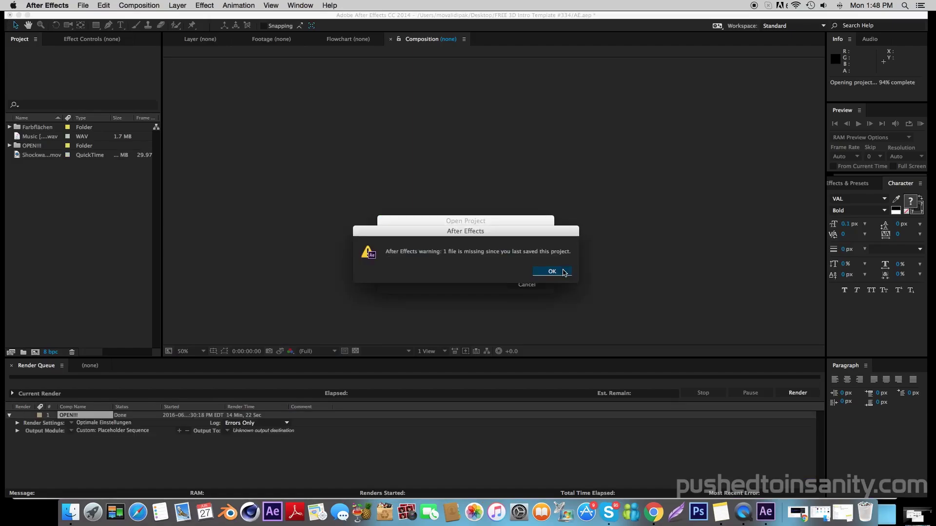
click(562, 272)
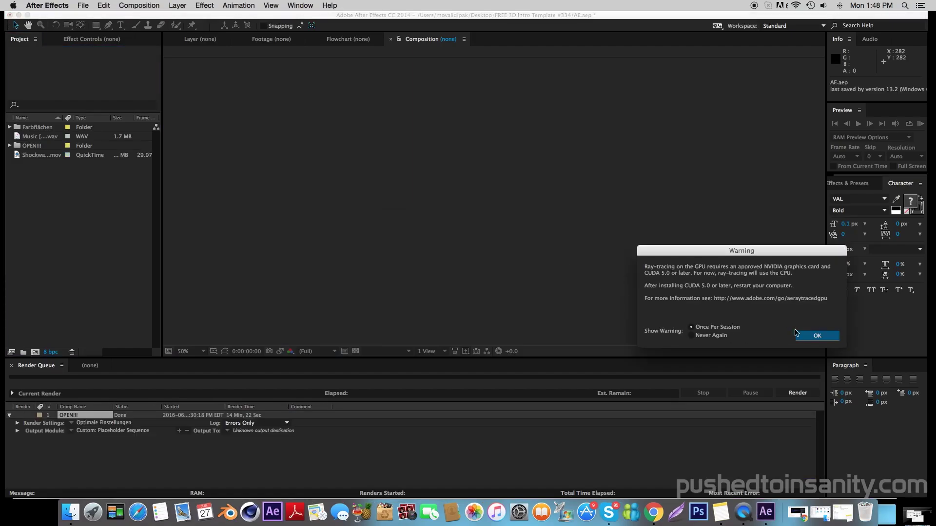
click(797, 335)
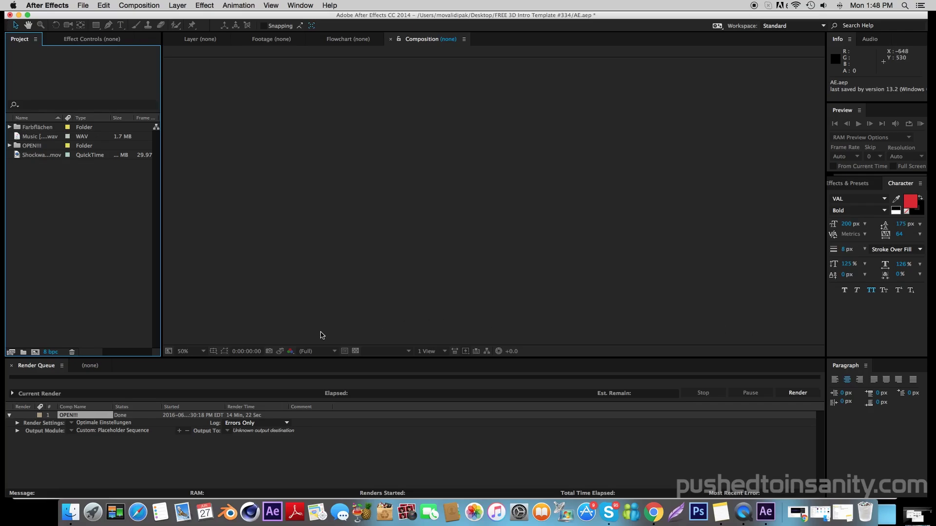
- Switch to the Timeline panel and expand the OPEN!!! project folder
click(90, 367)
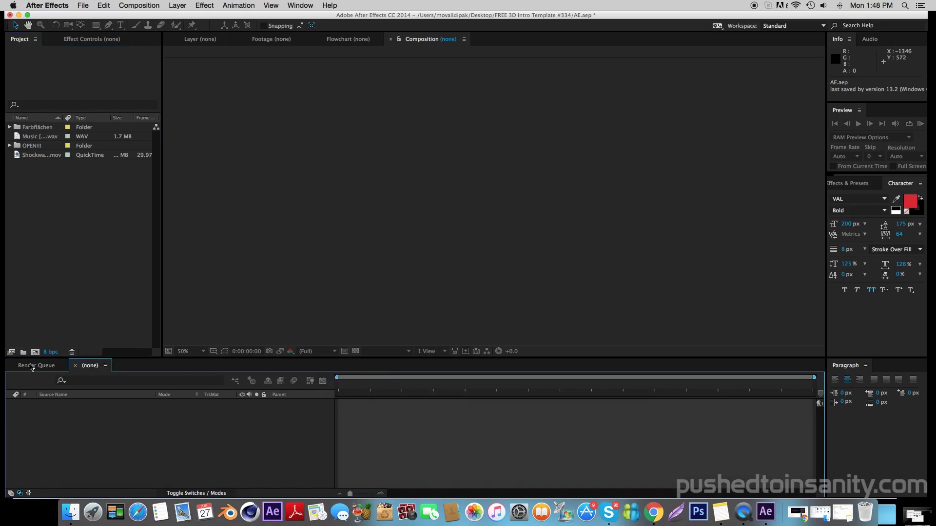
click(30, 366)
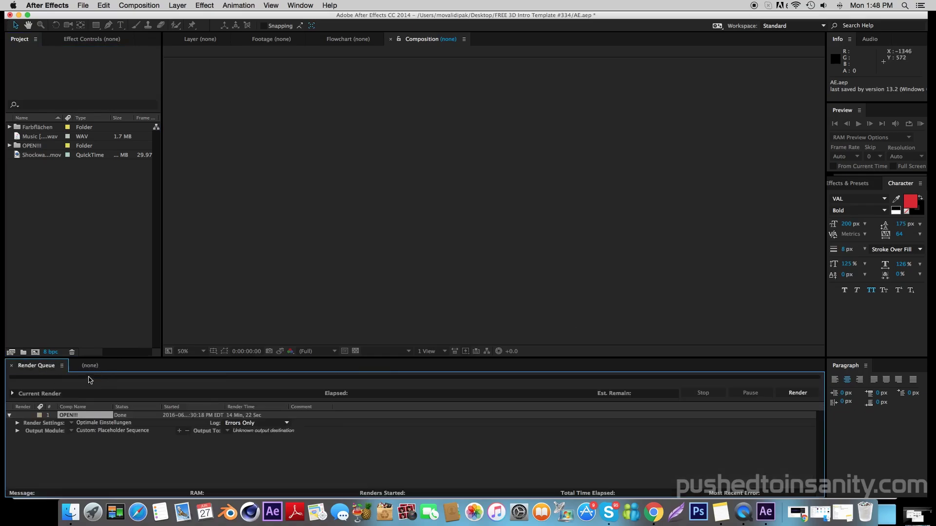
click(90, 366)
click(30, 146)
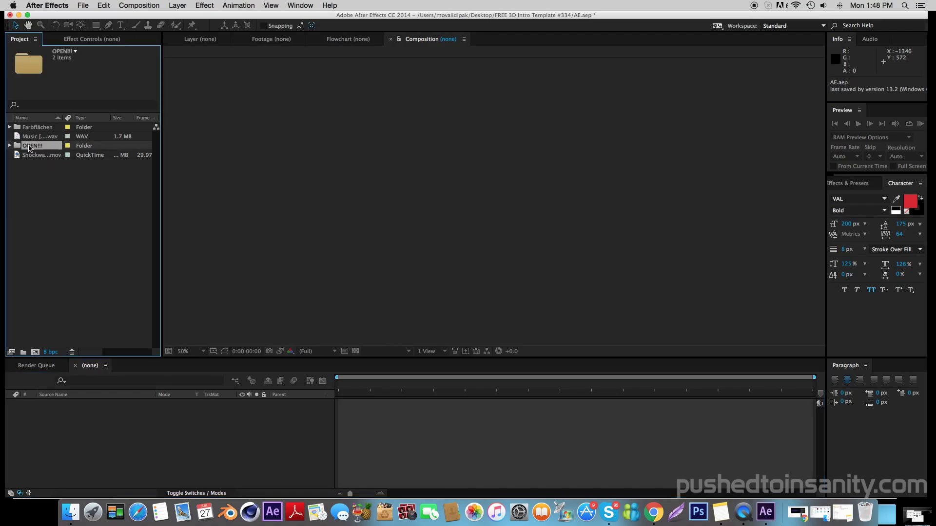
click(10, 146)
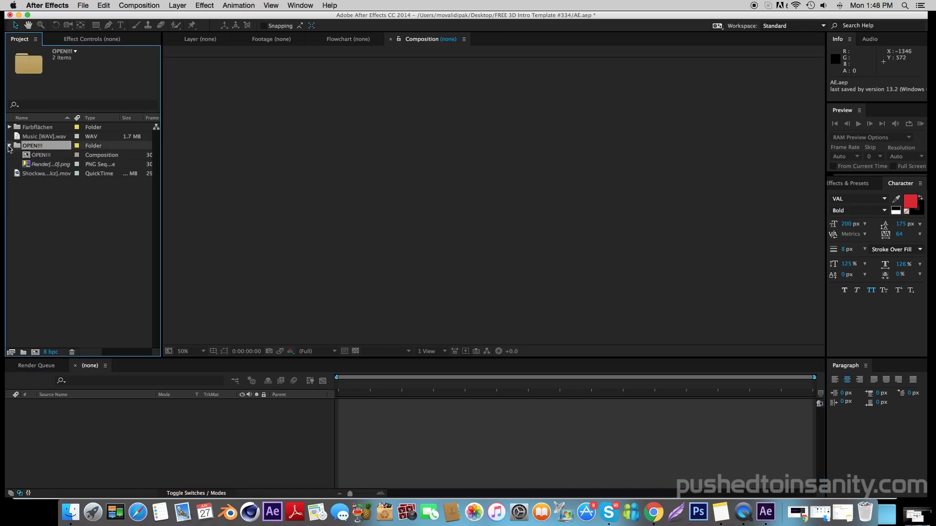
- Open the OPEN!!! comp at 0:00:01:00 and select the Render PNG sequence footage
double_click(39, 156)
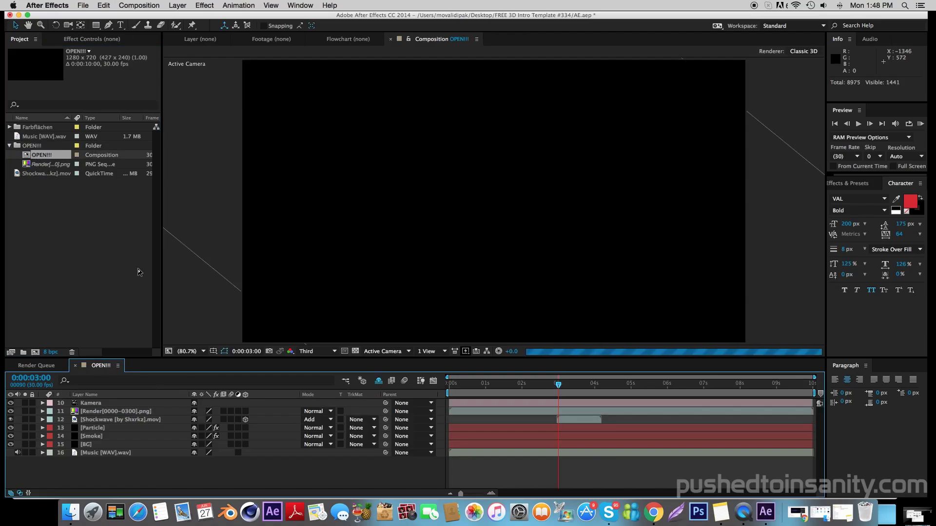
click(497, 386)
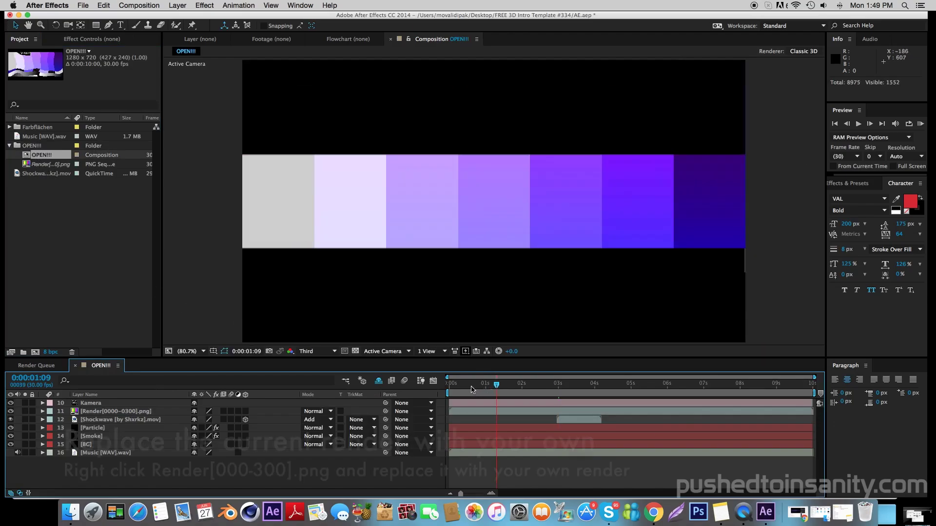
click(486, 386)
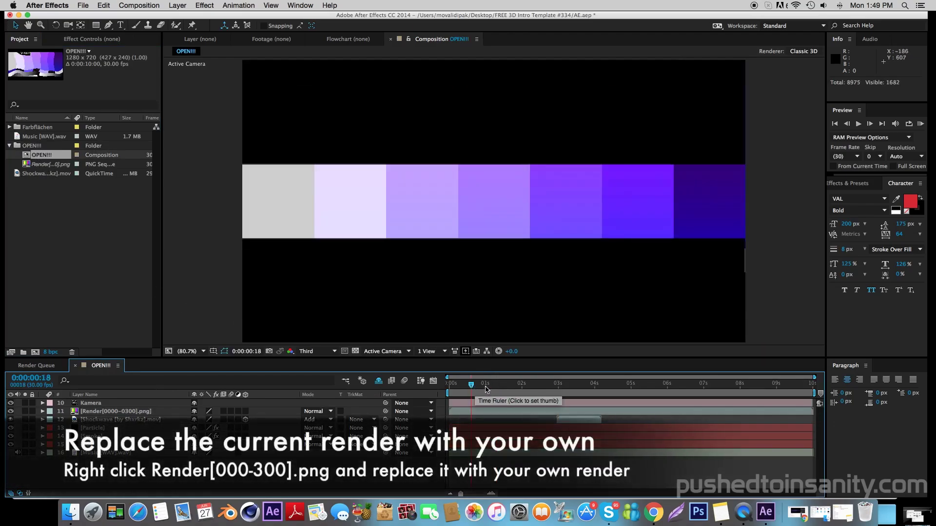
click(42, 181)
click(45, 168)
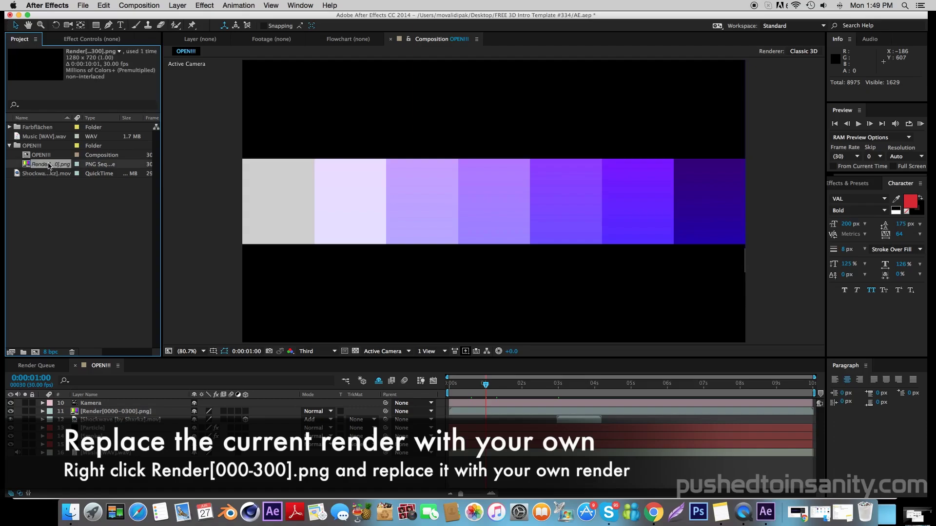
- Replace the Render footage with Desktop/render1/intro0000.png imported as a PNG Sequence
right_click(50, 166)
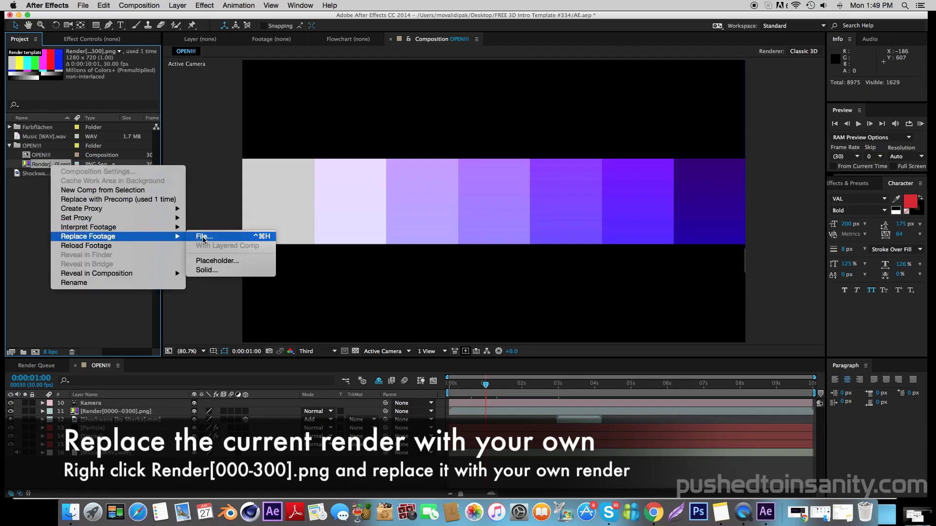
click(211, 238)
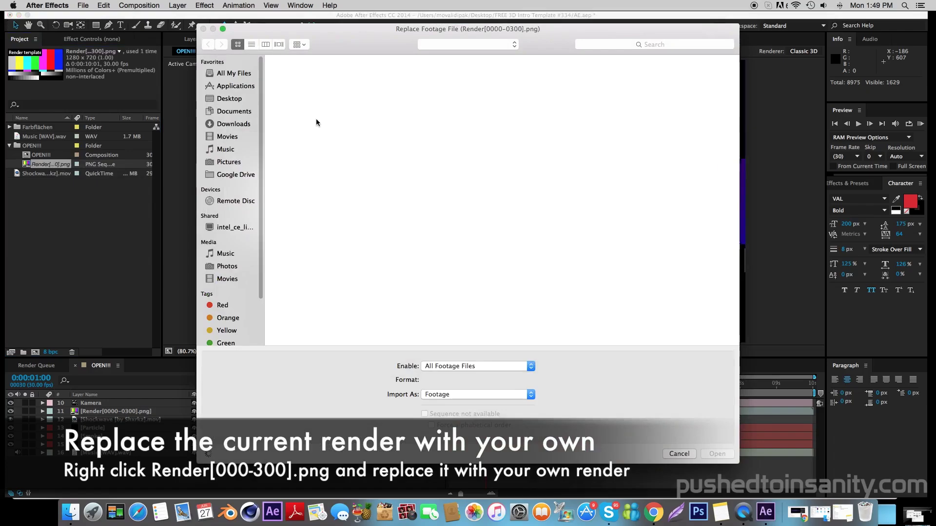
click(239, 99)
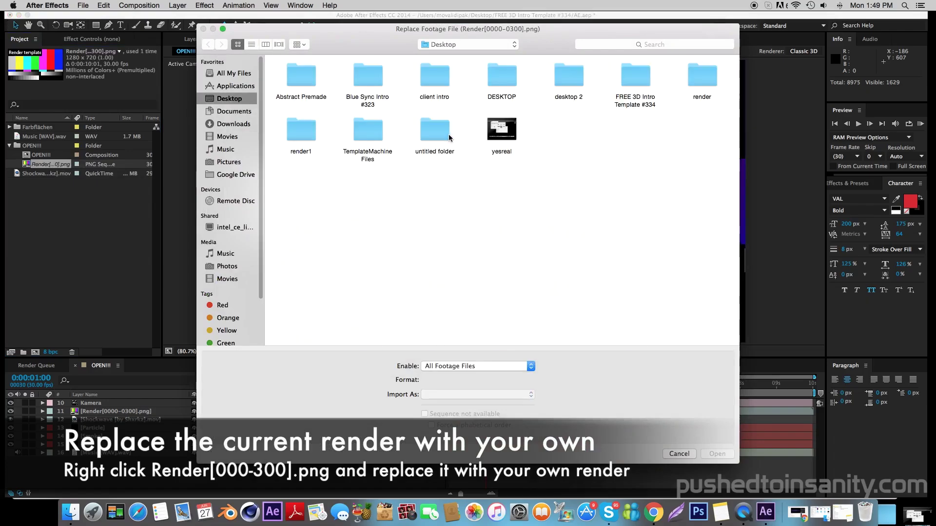
click(312, 131)
double_click(312, 132)
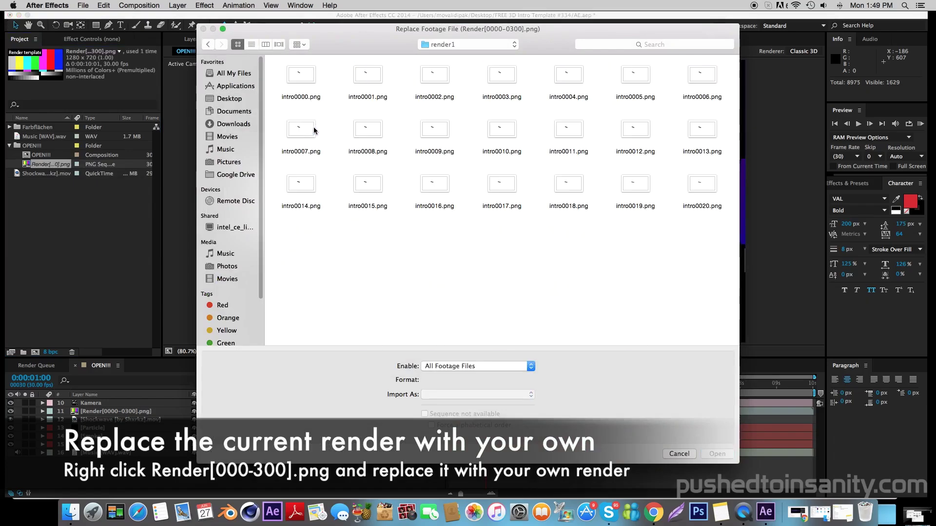
click(306, 77)
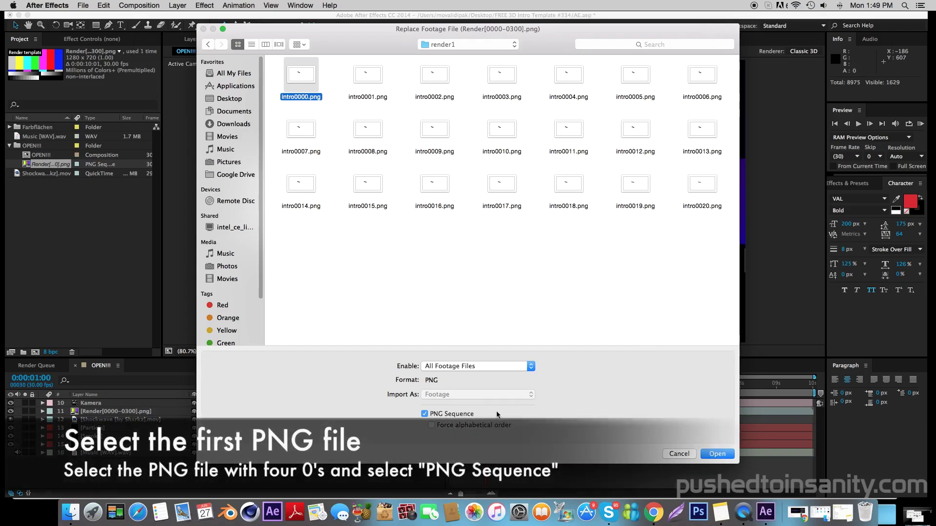
click(465, 415)
click(463, 415)
click(717, 453)
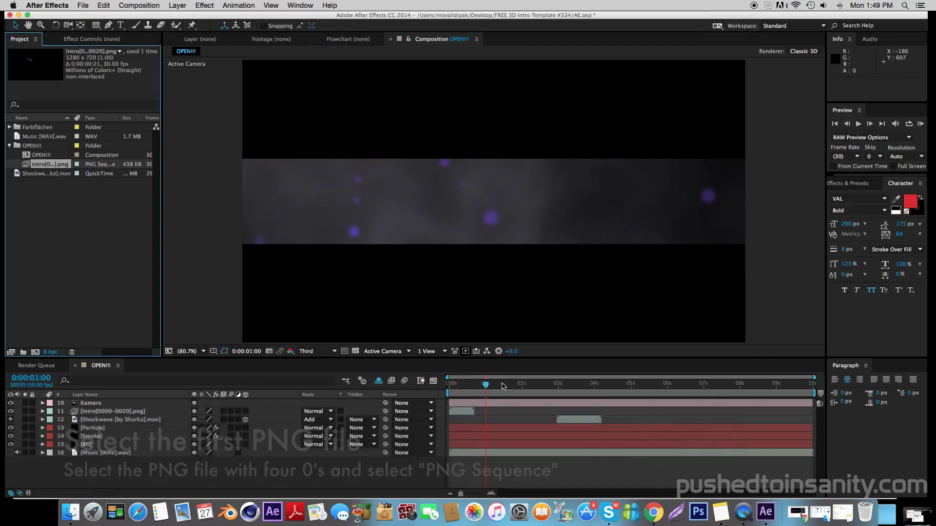
drag(500, 389, 455, 390)
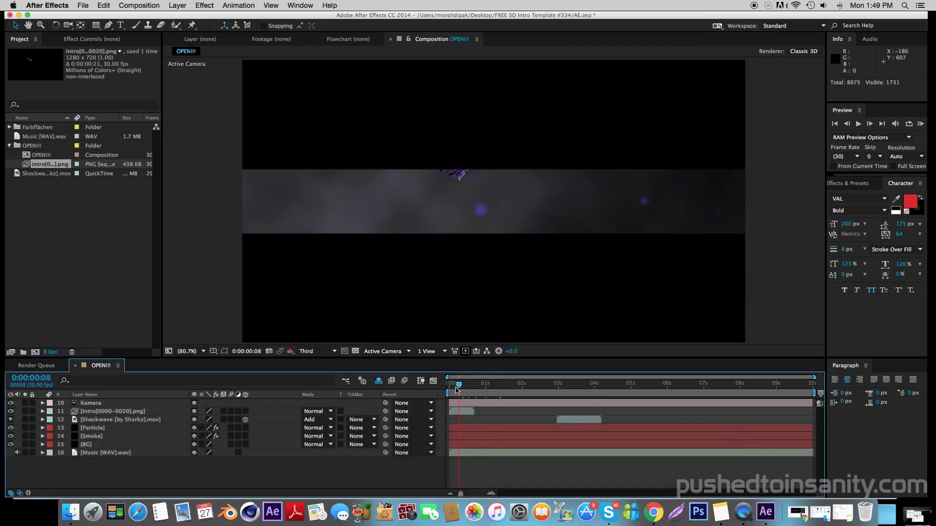
key(space)
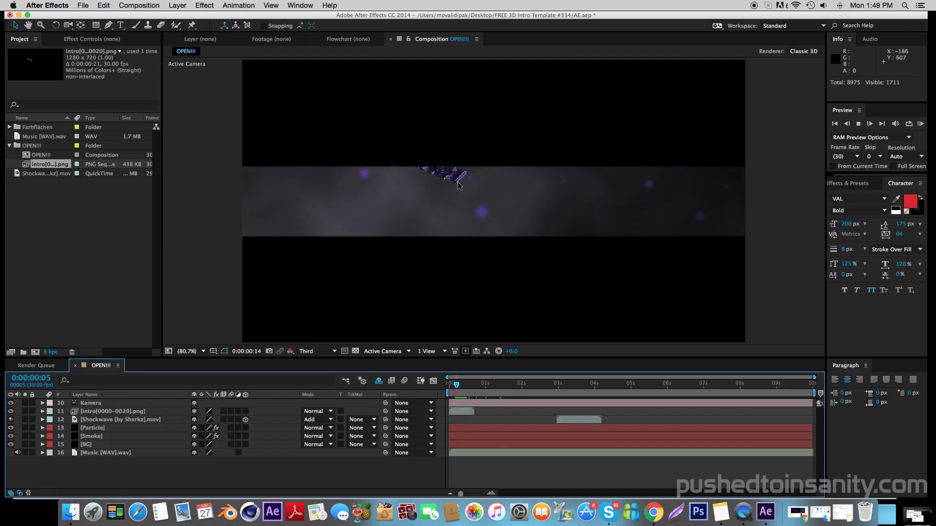
key(space)
key(space)
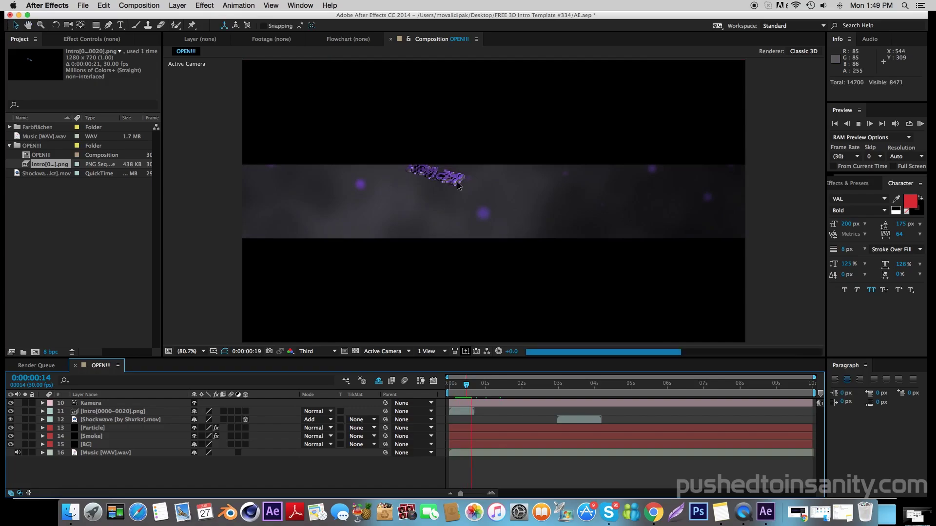
key(space)
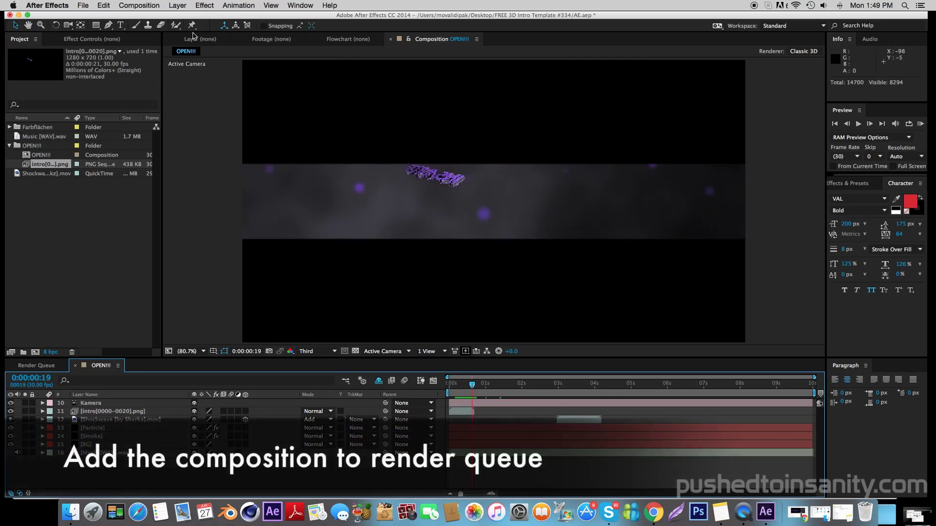
- Add the OPEN!!! composition to the Render Queue and start rendering it
click(139, 6)
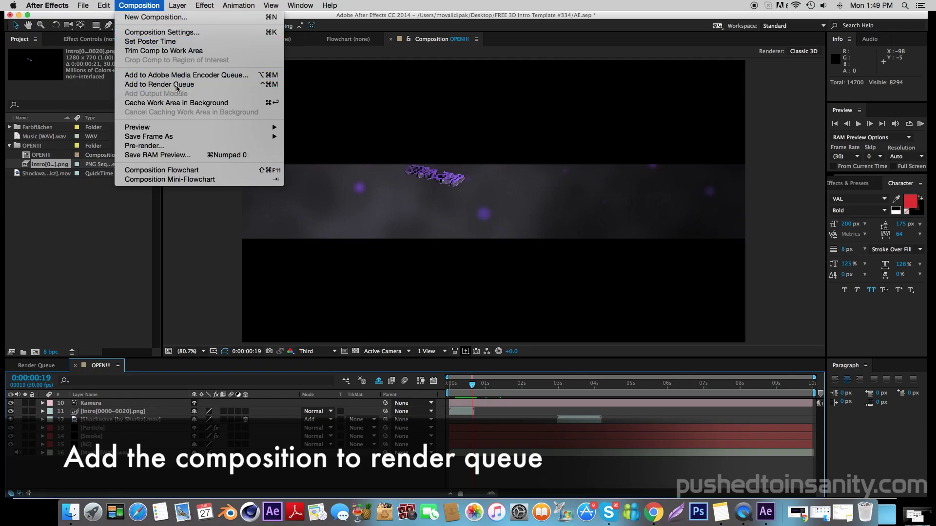
click(161, 86)
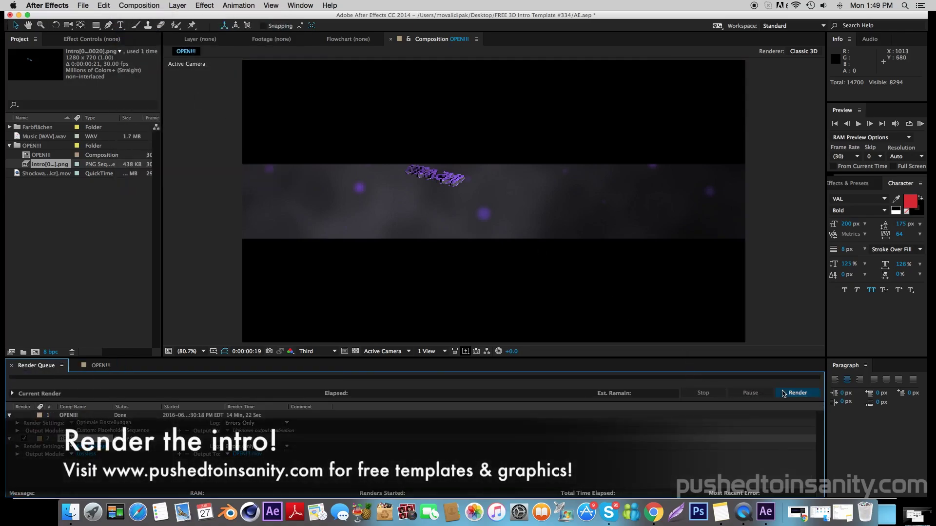
click(790, 394)
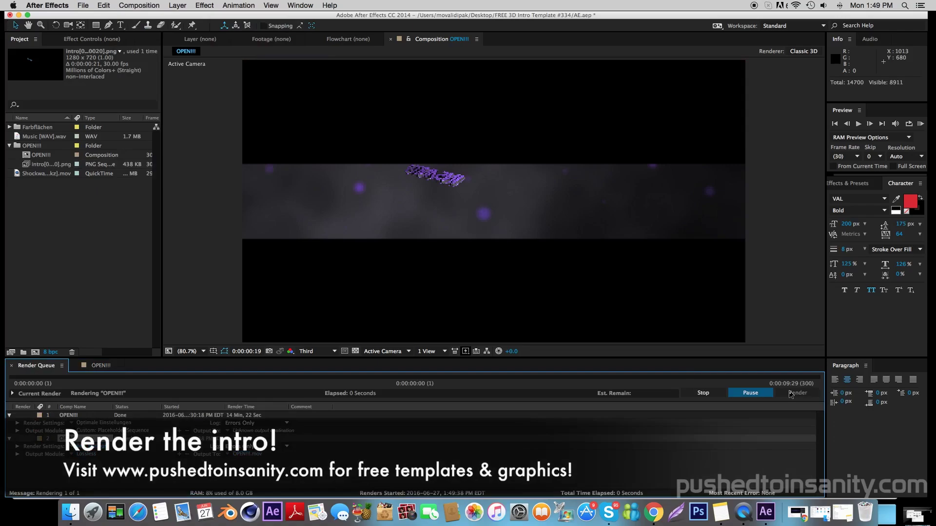